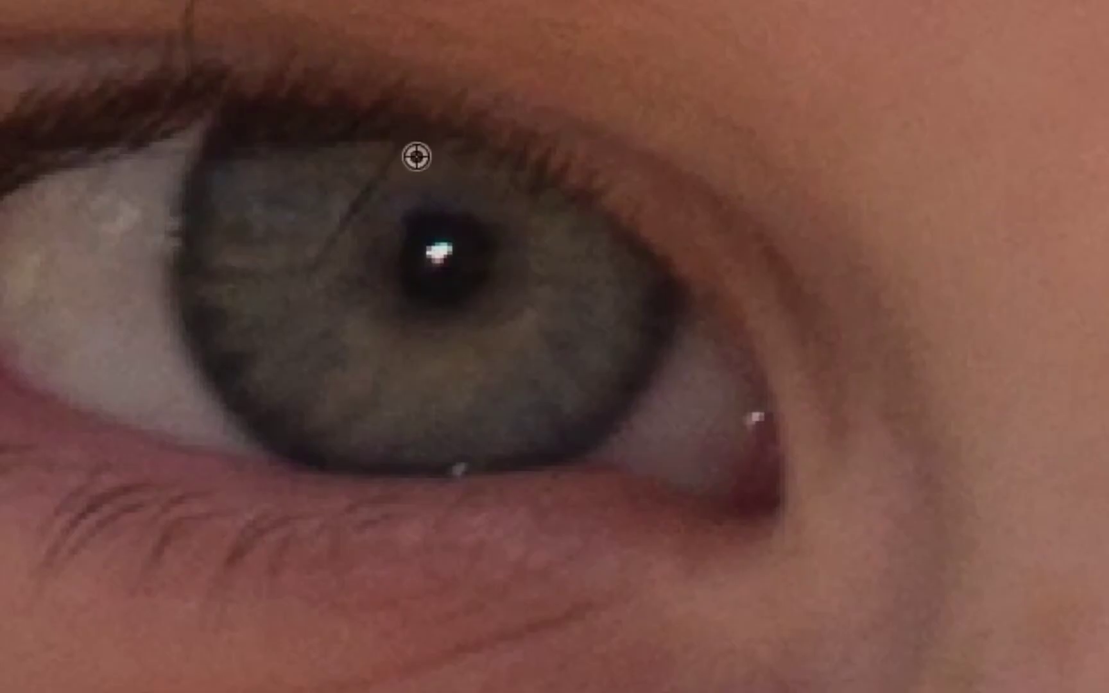
# - Paint out the thin stray hair crossing above the eyelashes with the Spot Healing Brush
pyautogui.moveTo(190, 3); pyautogui.dragTo(194, 46)
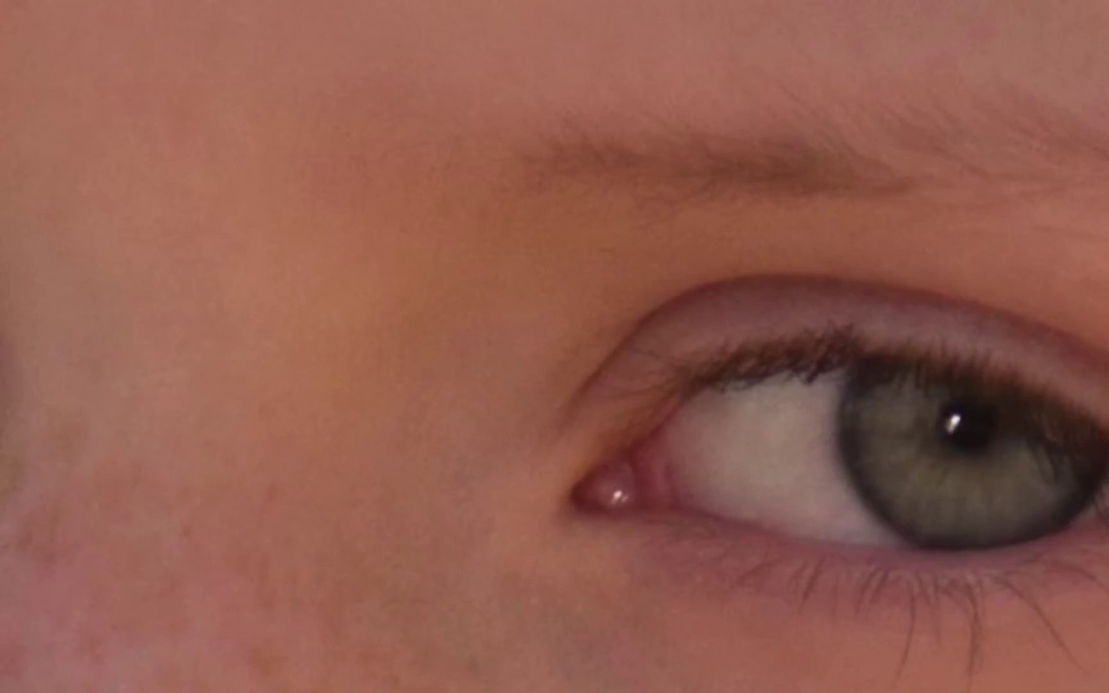
# - Paint an arc across the lower iris on the eye-enhancement layer
pyautogui.moveTo(974, 466); pyautogui.dragTo(918, 457)
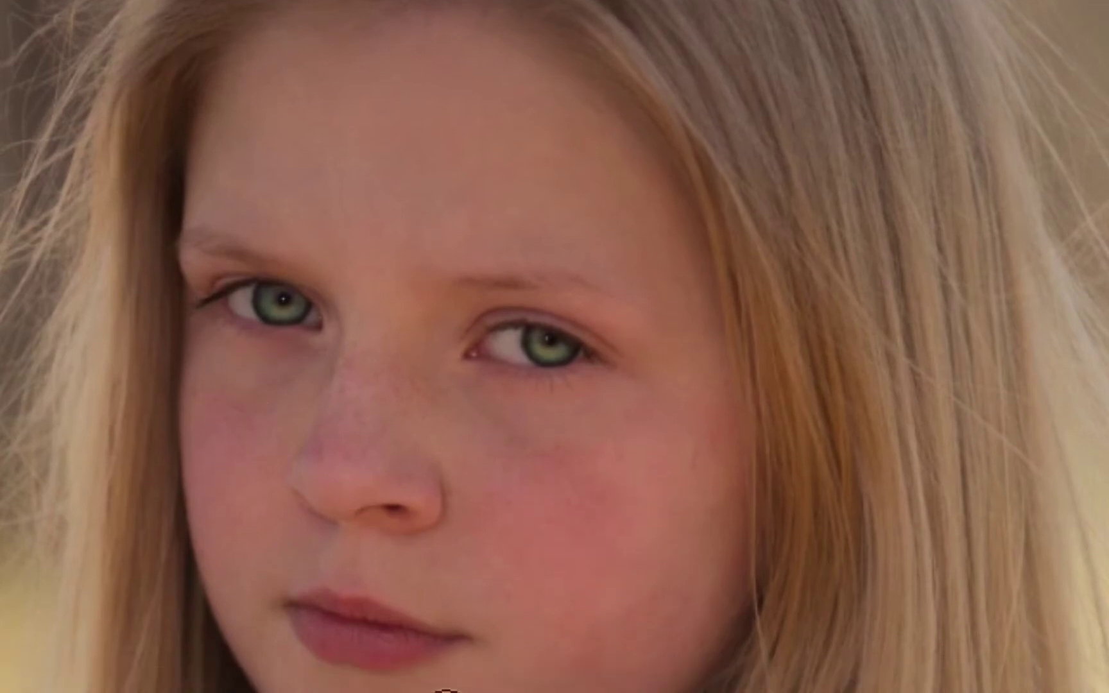
pyautogui.moveTo(630, 532); pyautogui.dragTo(630, 272)
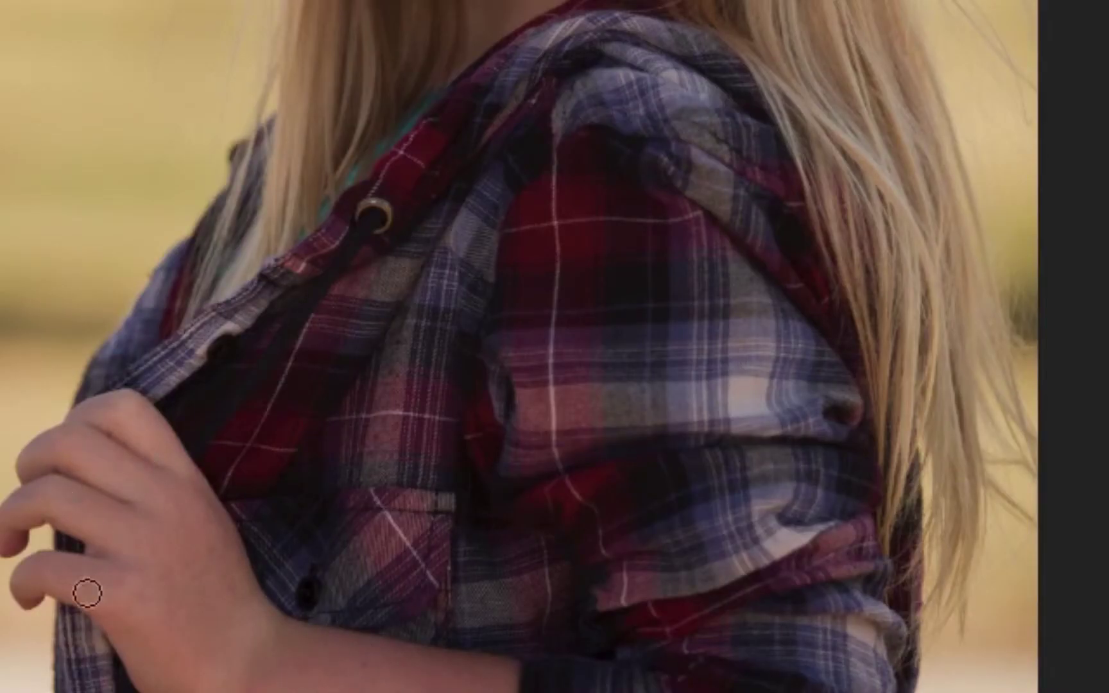
pyautogui.moveTo(795, 302); pyautogui.dragTo(747, 528)
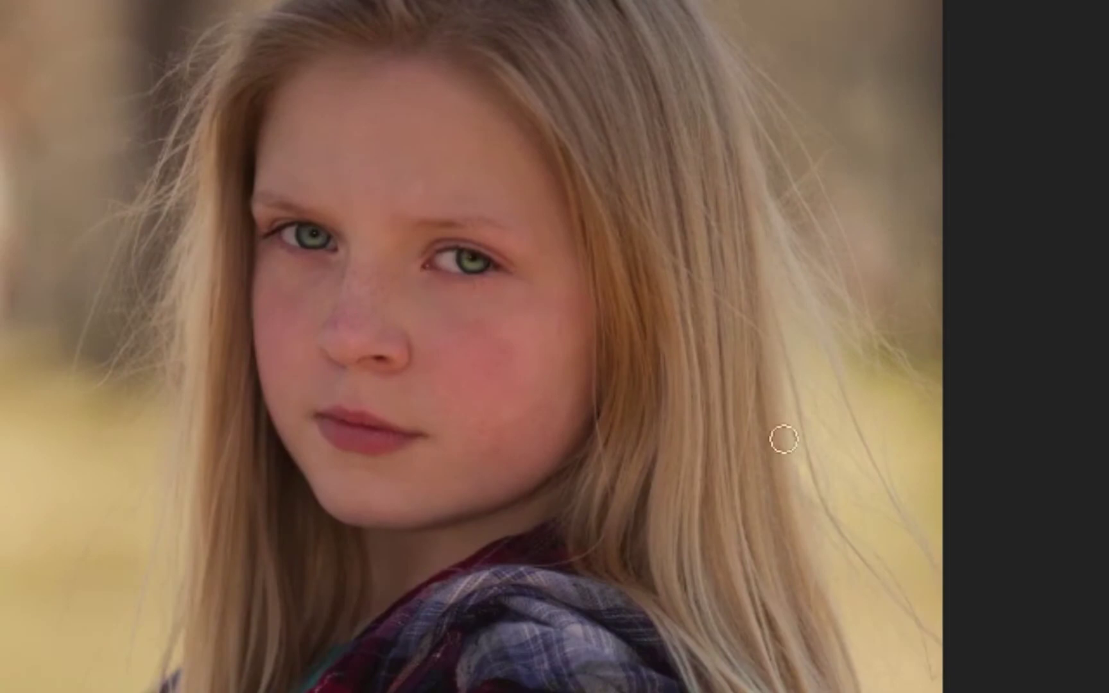
pyautogui.hotkey('ctrl', '+')
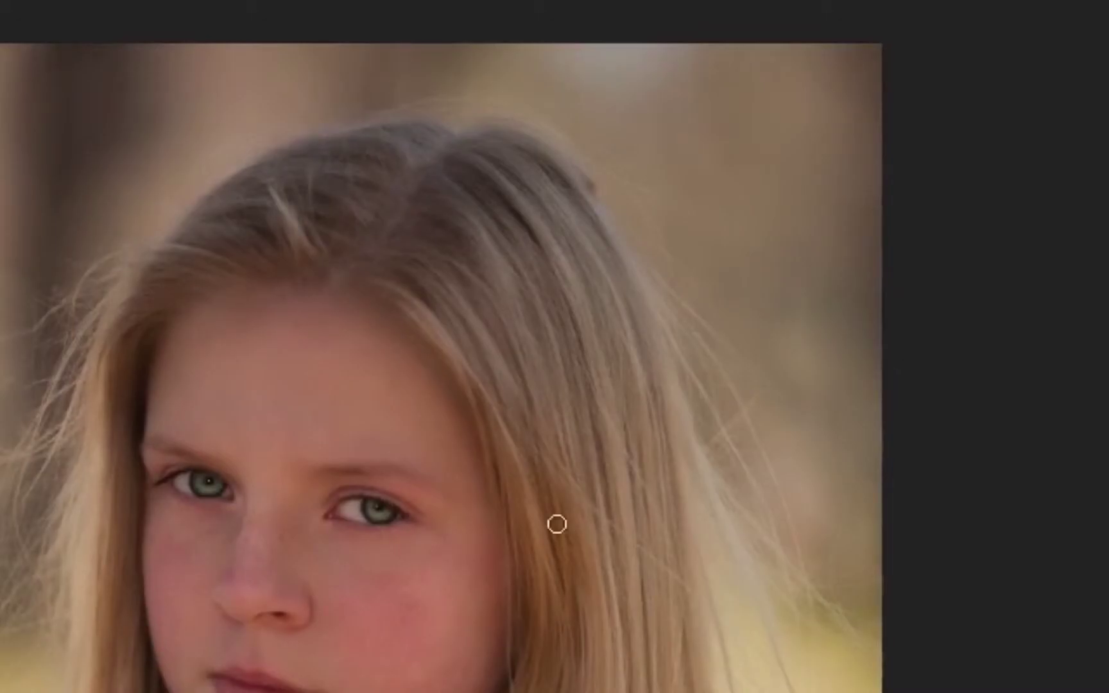
pyautogui.scroll(-2, 513, 333)
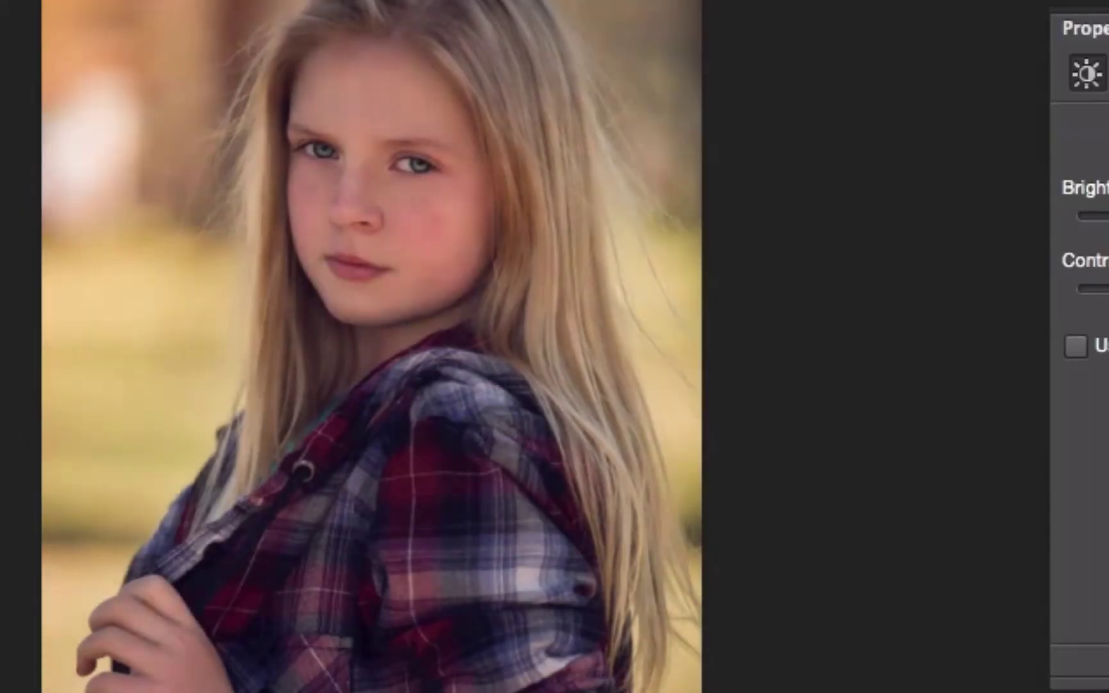
# - Merge visible layers, apply a High Pass filter at radius 7.0, then merge visible again
pyautogui.press('super+alt+shift+e')
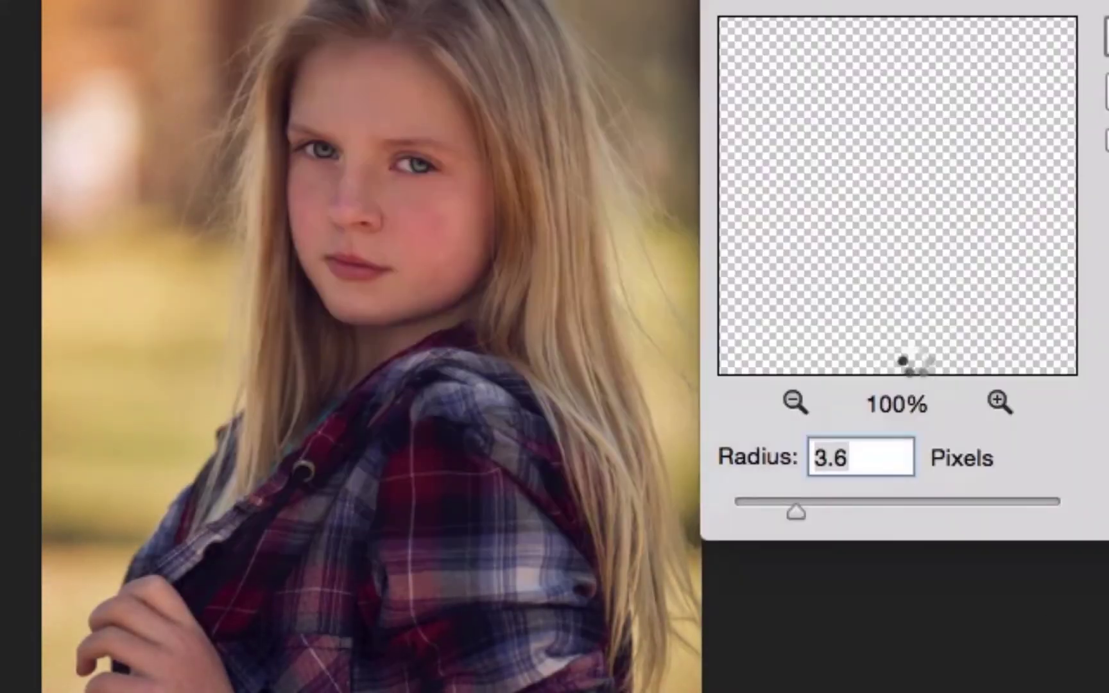
pyautogui.moveTo(795, 507)
pyautogui.mouseDown()
pyautogui.moveTo(843, 507)
pyautogui.moveTo(837, 517)
pyautogui.mouseUp()
pyautogui.press('Return')
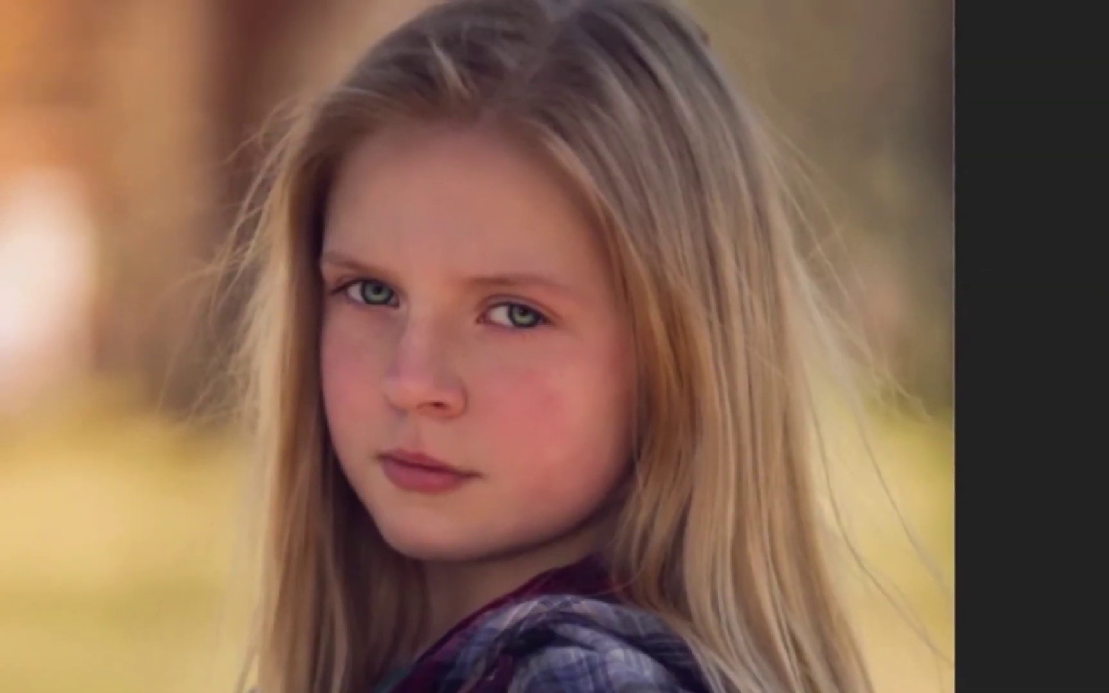
pyautogui.hotkey('ctrl', 'alt', 'shift', 'e')
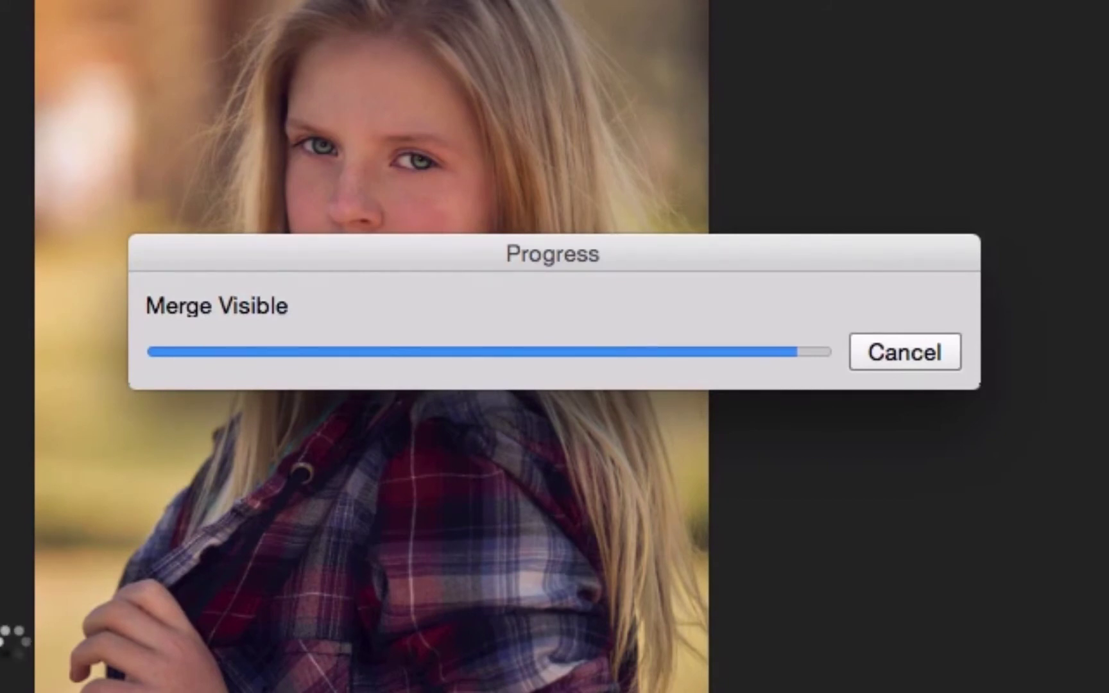
# - Saturate the plaid shirt with the Sponge tool to strengthen its magenta and purple tones
pyautogui.moveTo(280, 456); pyautogui.dragTo(495, 441)
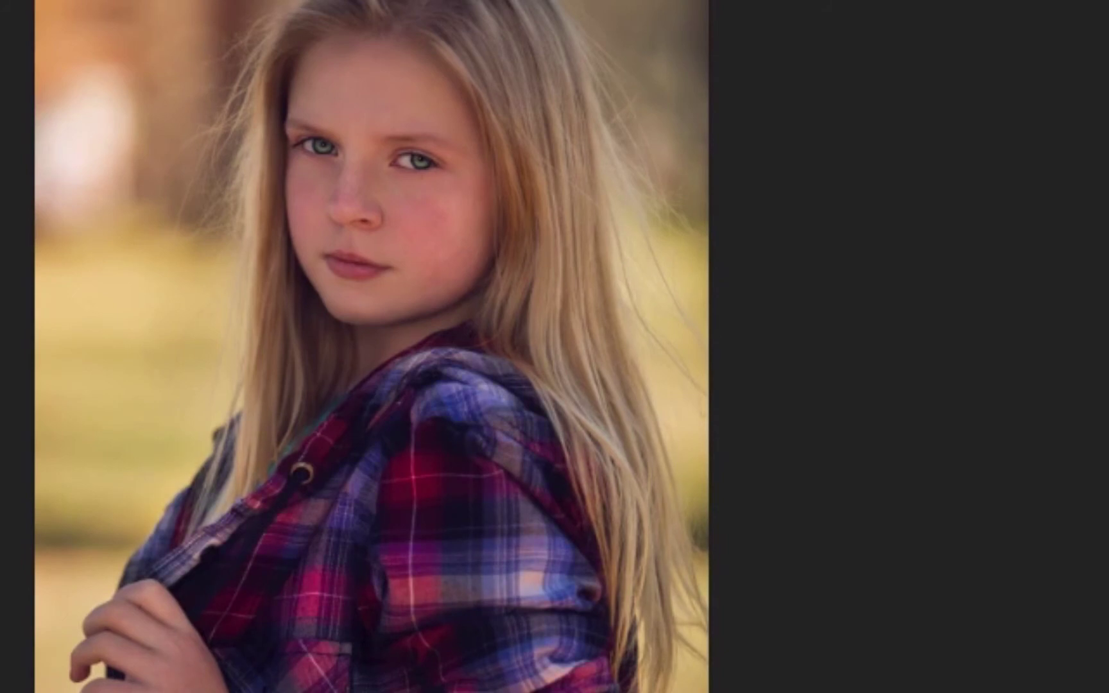